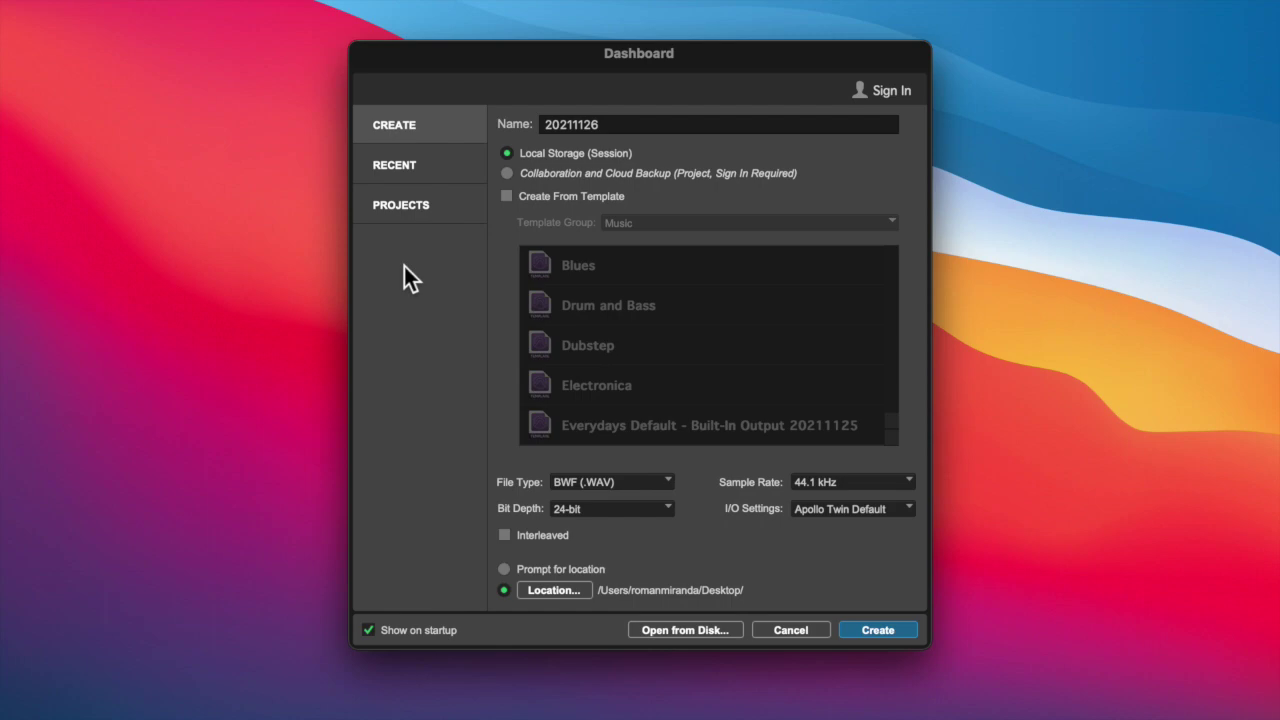
Create the empty session 20211126 from the Dashboard, then hide Pro Tools to reveal the desktop
click(875, 628)
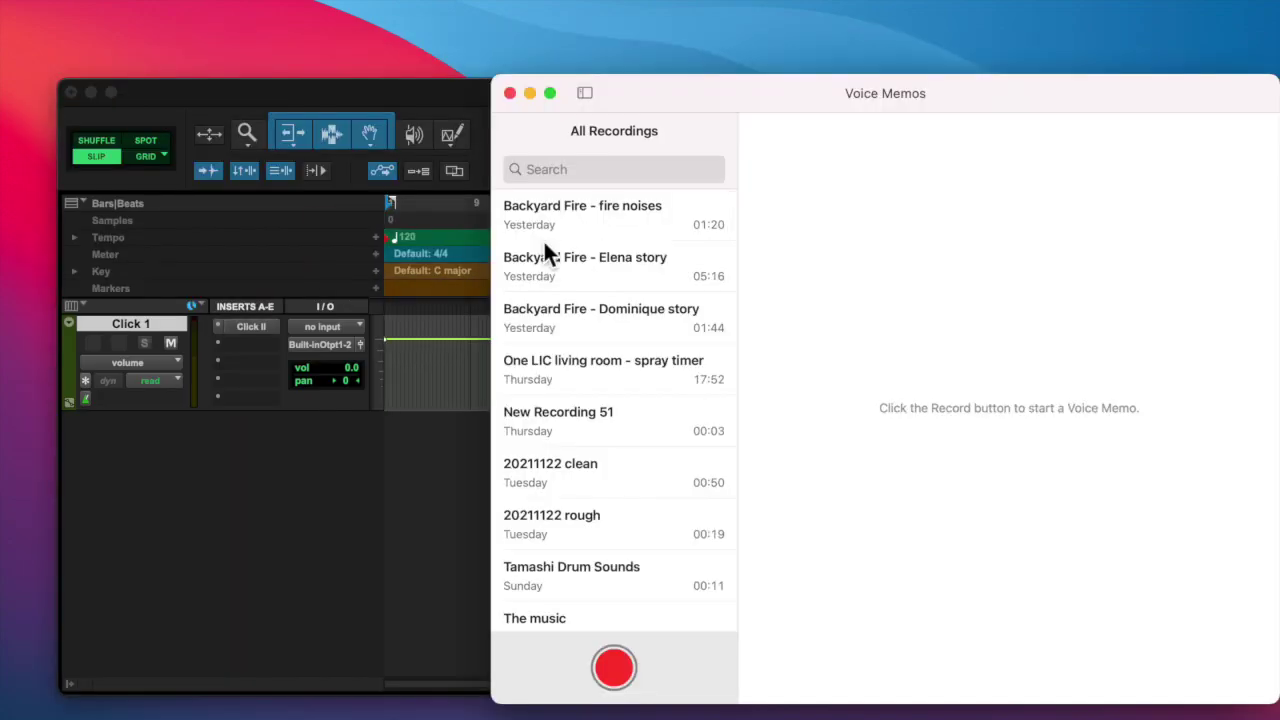
drag(543, 243, 955, 2)
key(super+h)
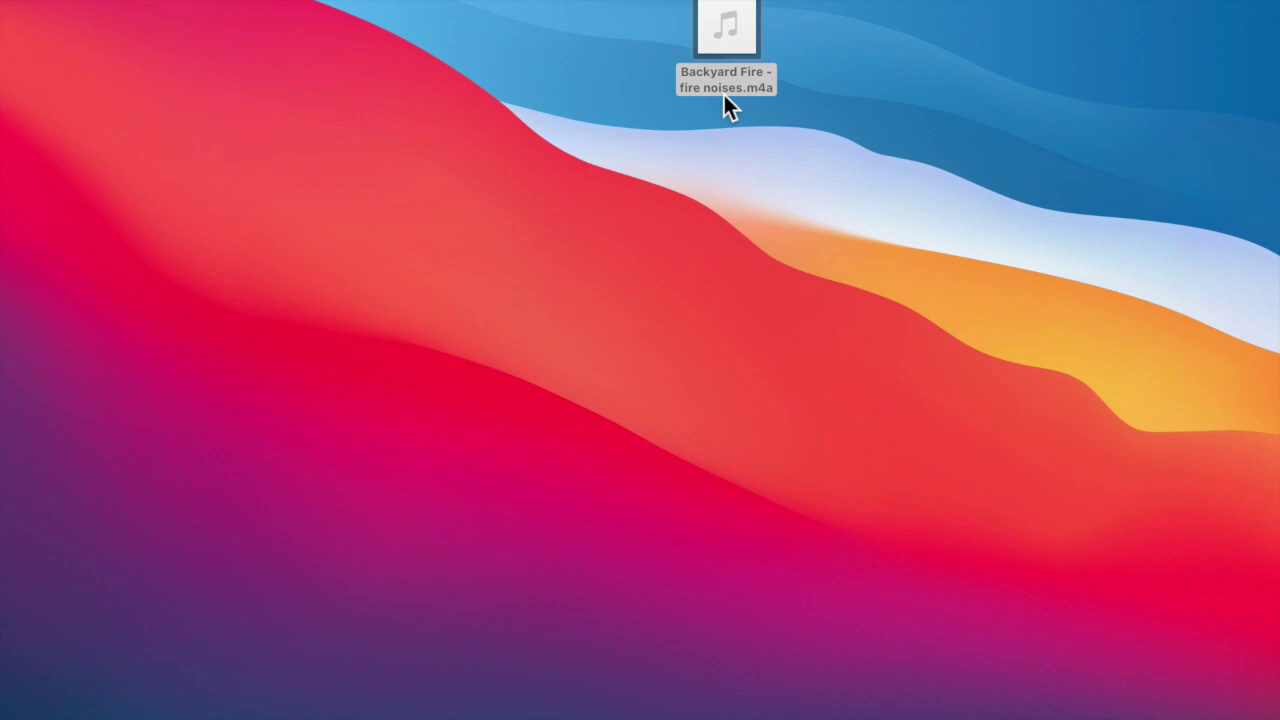
Save the session, then drag the Backyard Fire .m4a from the desktop into the Edit window
key(super+Tab)
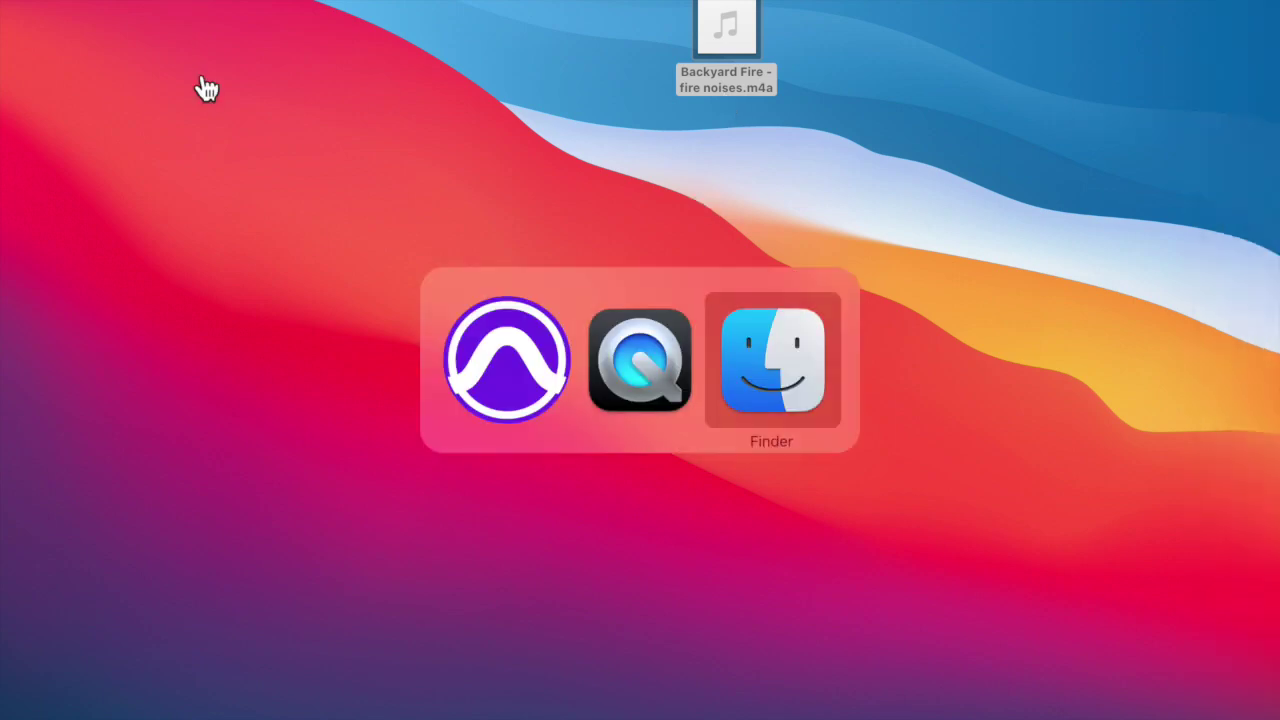
key(super+w)
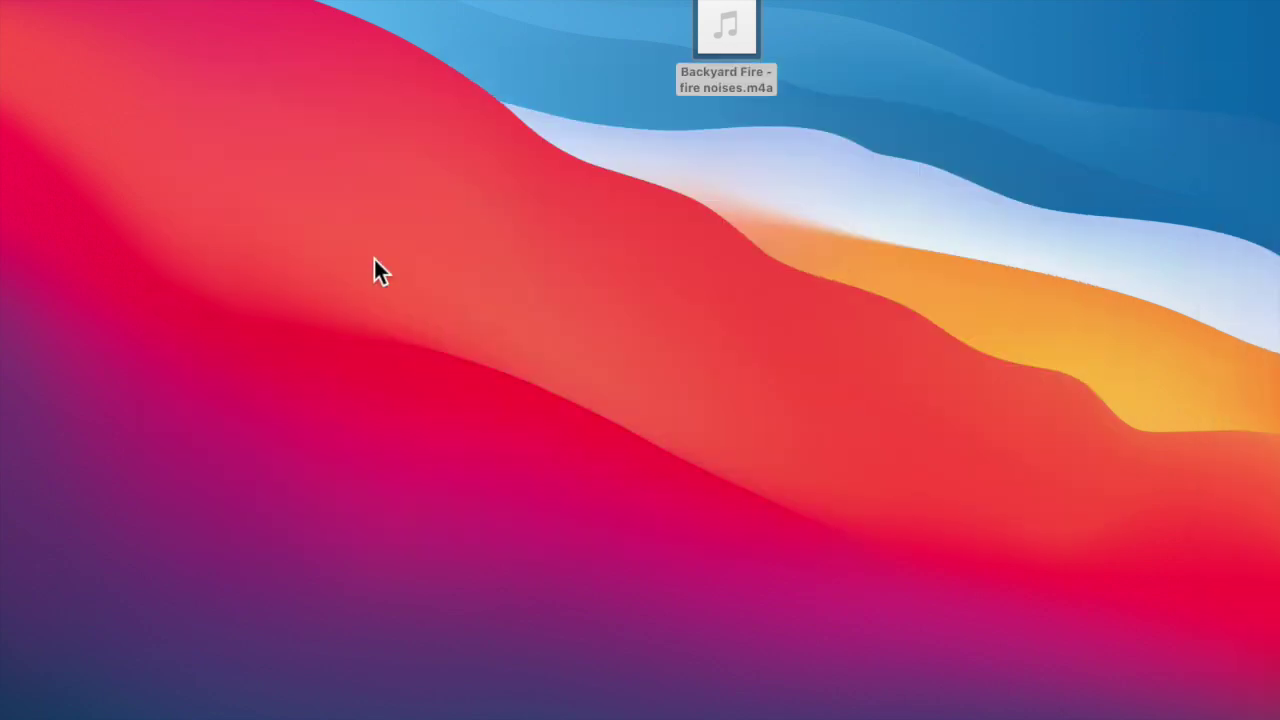
click(163, 14)
drag(746, 124, 478, 112)
text(20211126)
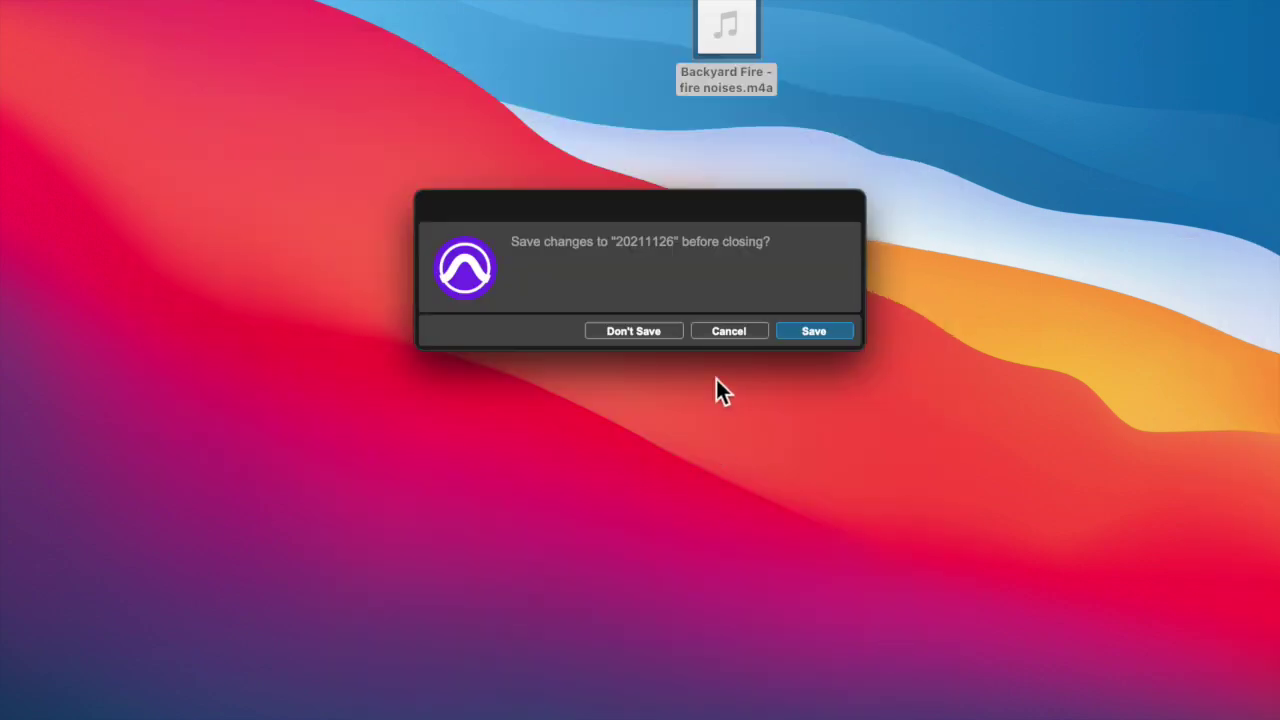
click(633, 331)
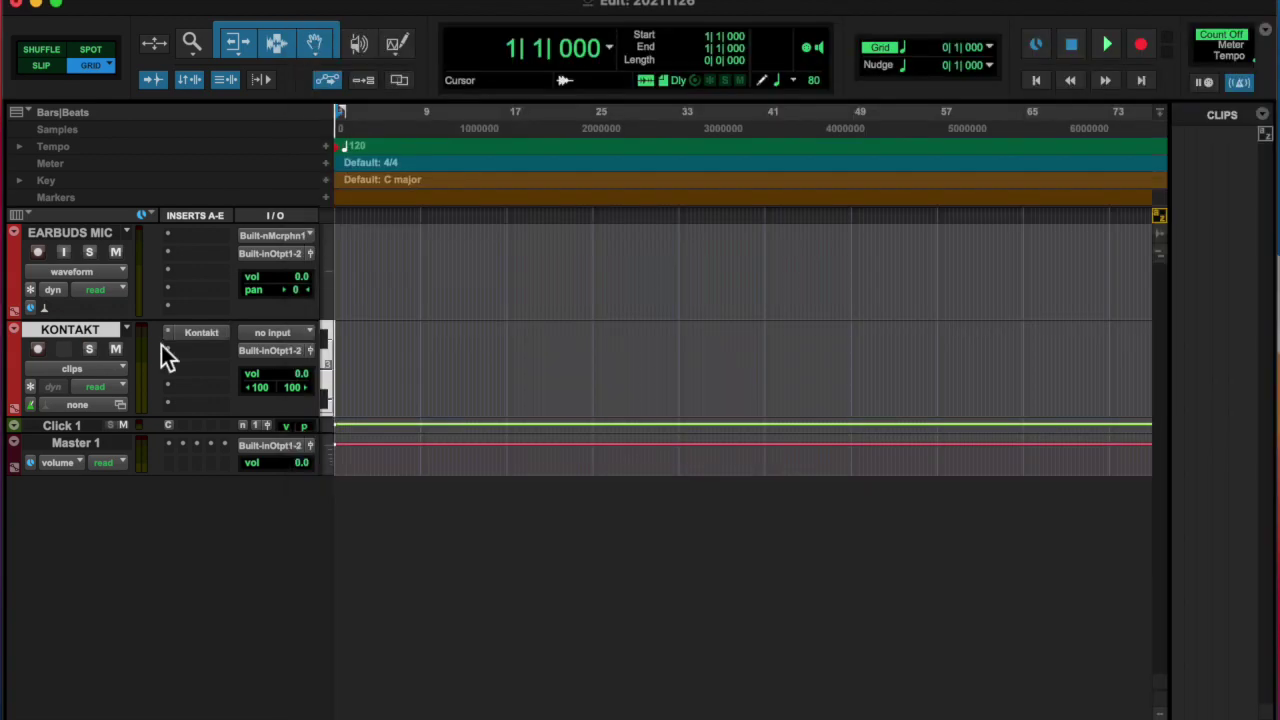
key(super+Tab)
mouse_move(204, 468)
mouse_down()
mouse_move(557, 508)
mouse_move(480, 514)
mouse_up()
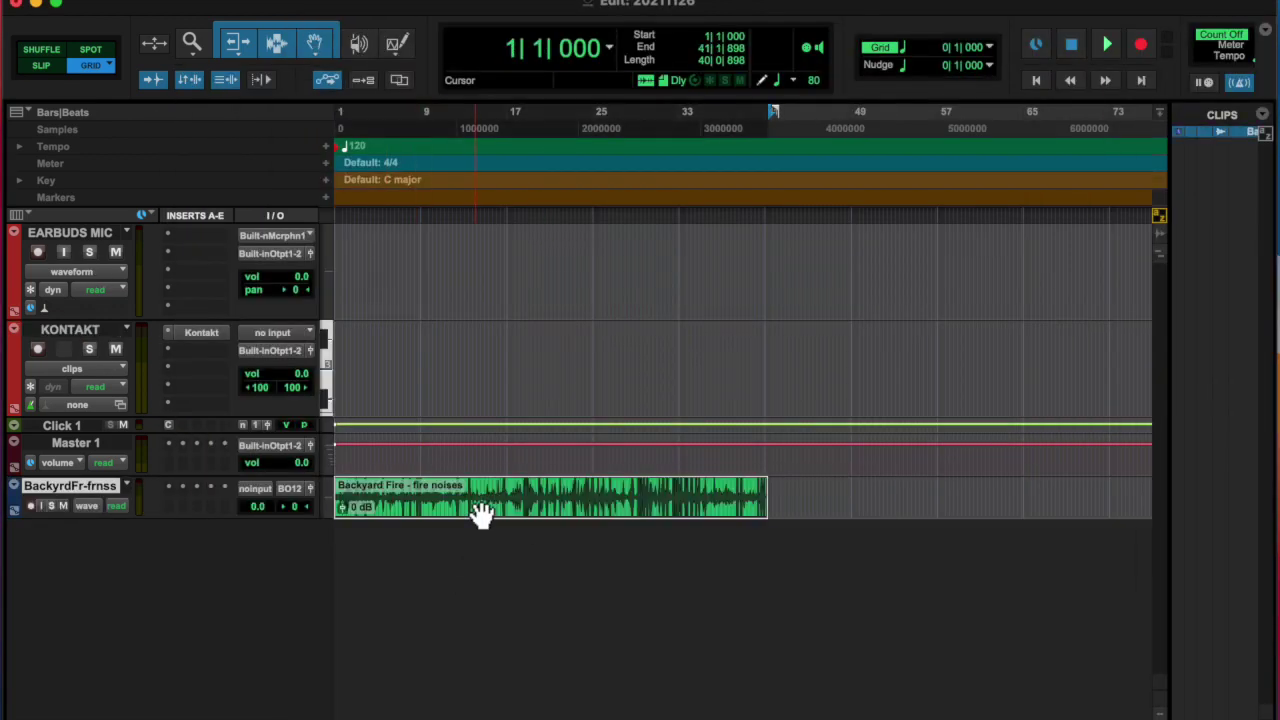
Start playback and insert EQ3 1-Band on the campfire track's insert A
key(space)
click(195, 235)
click(546, 34)
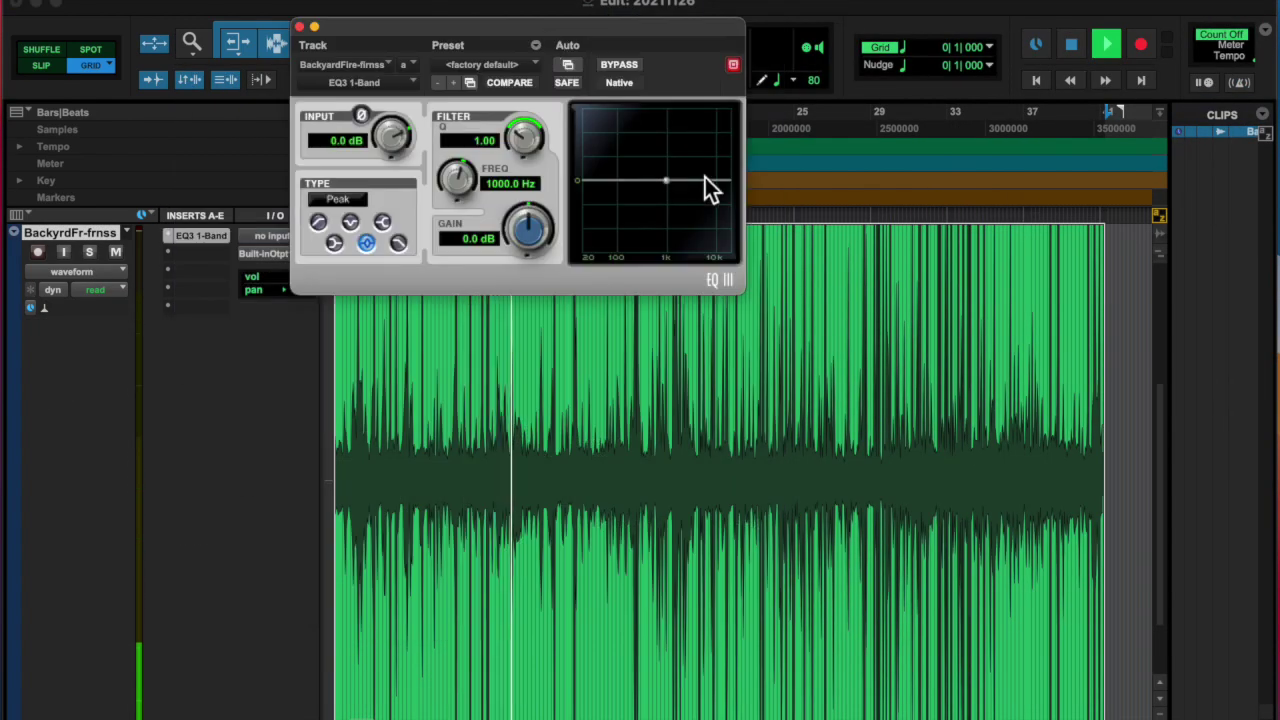
Set the EQ to a high-pass filter at about 116 Hz while adjusting playback volume
click(398, 243)
drag(665, 181, 643, 190)
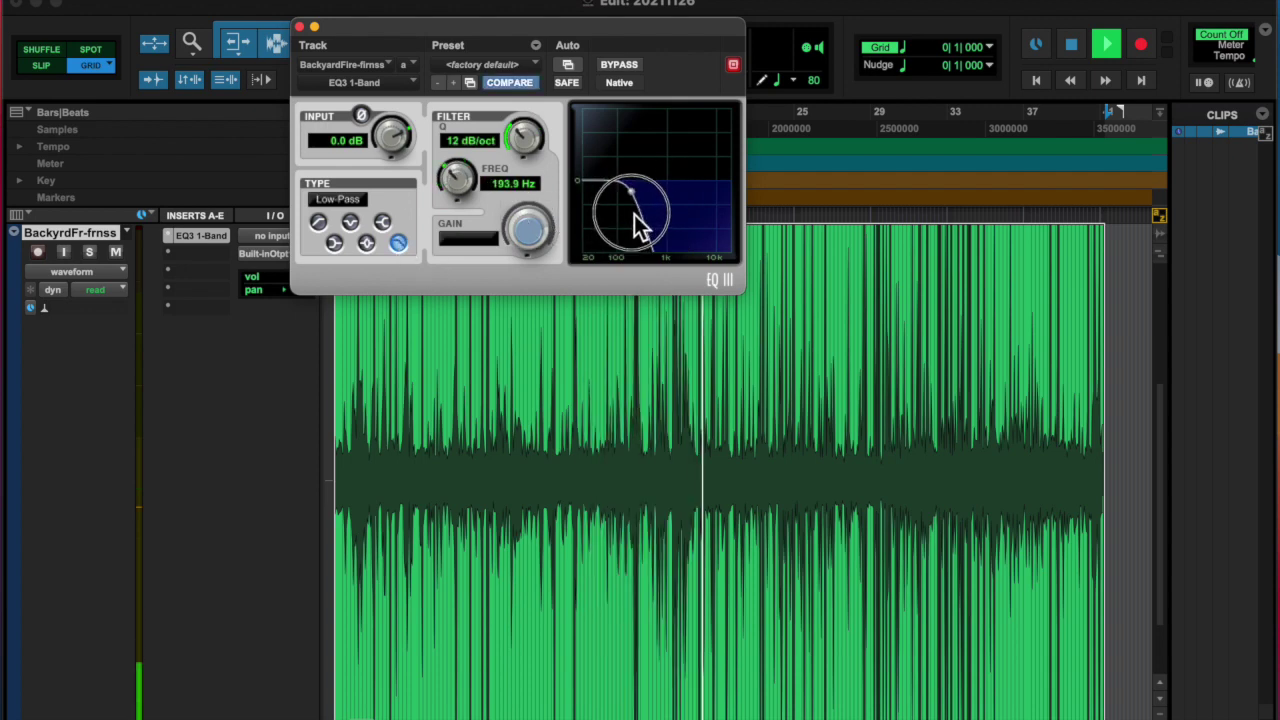
click(945, 2)
click(1178, 42)
mouse_move(600, 251)
mouse_down()
mouse_move(671, 200)
mouse_move(780, 209)
mouse_move(625, 288)
mouse_up()
click(1080, 33)
click(318, 222)
drag(622, 188, 609, 190)
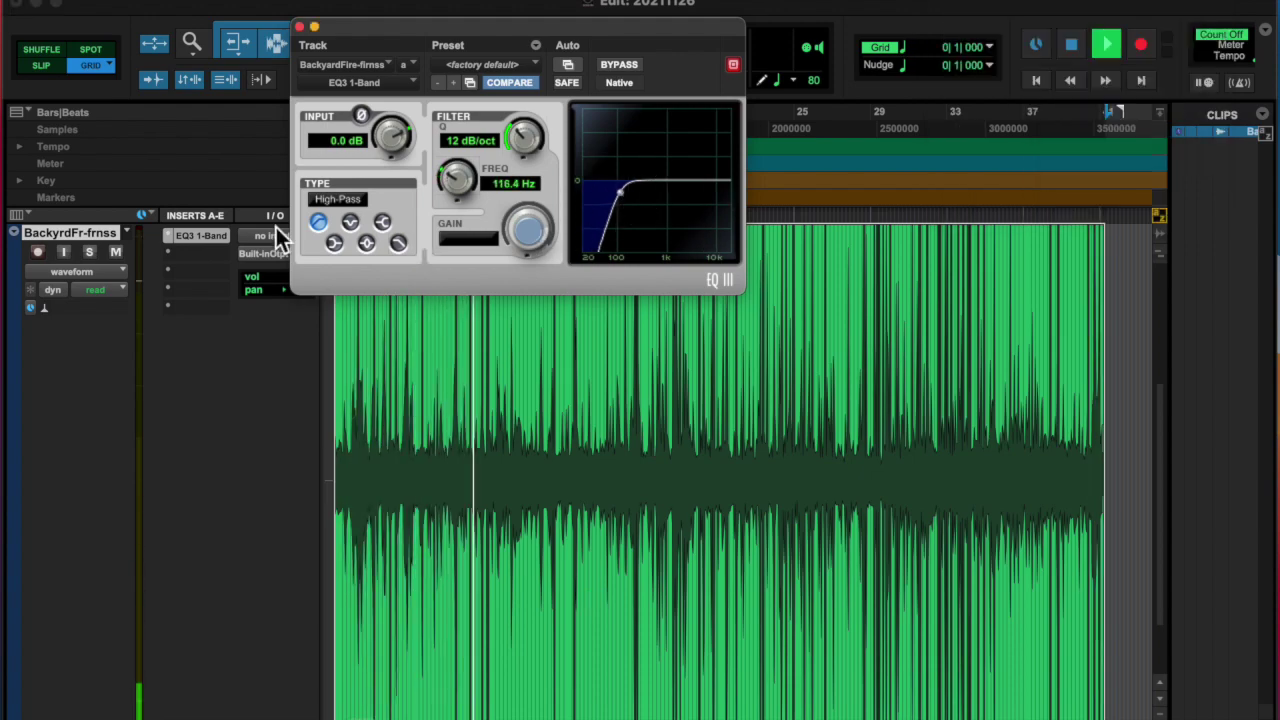
key(super+w)
Try the Sci-Fi effect on insert B, raising its modulation frequency
click(200, 252)
mouse_move(379, 276)
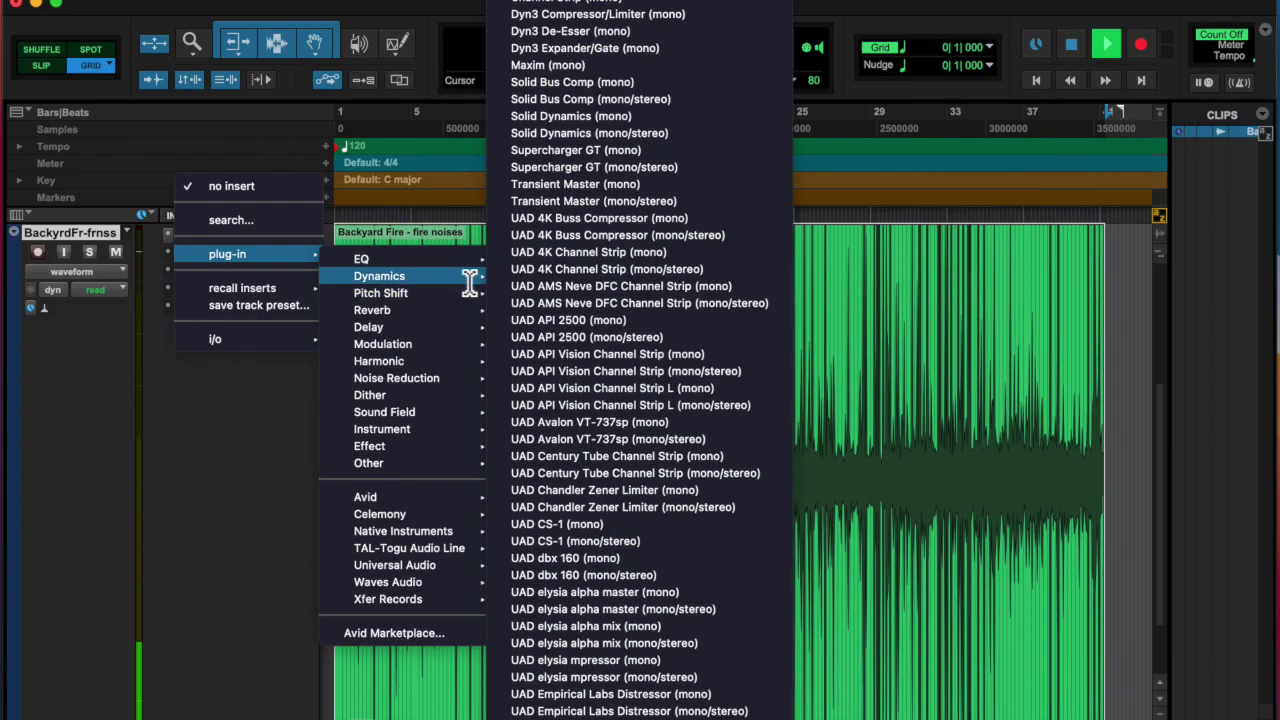
click(545, 224)
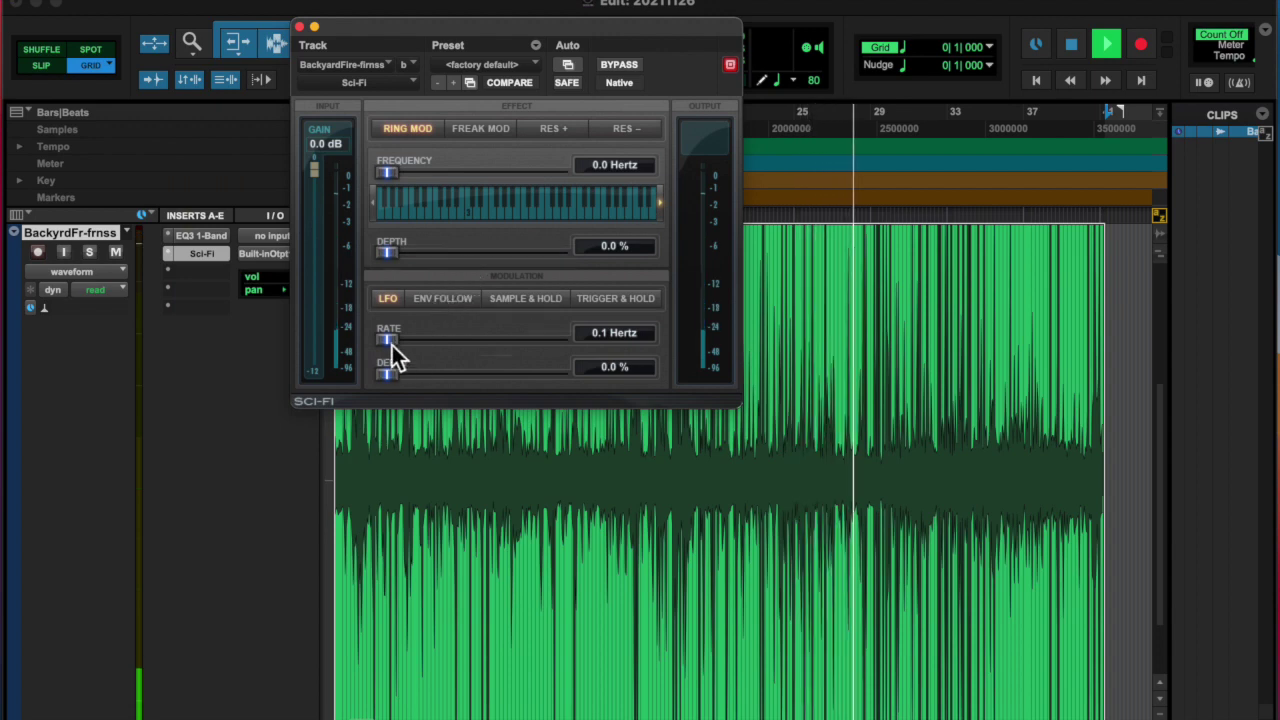
drag(386, 172, 434, 173)
click(299, 26)
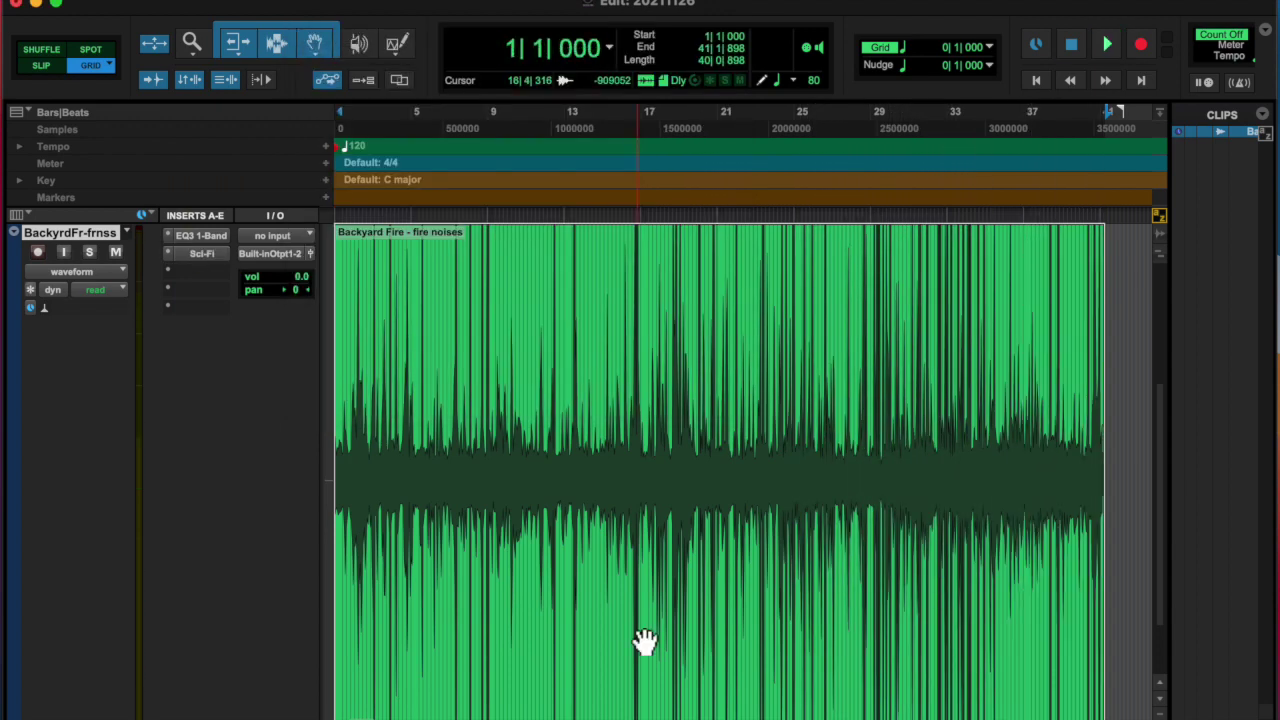
Replace Sci-Fi with Lo-Fi set to Sample Rate Off and 8-bit Sample Size, then stop playback
click(1106, 44)
click(201, 253)
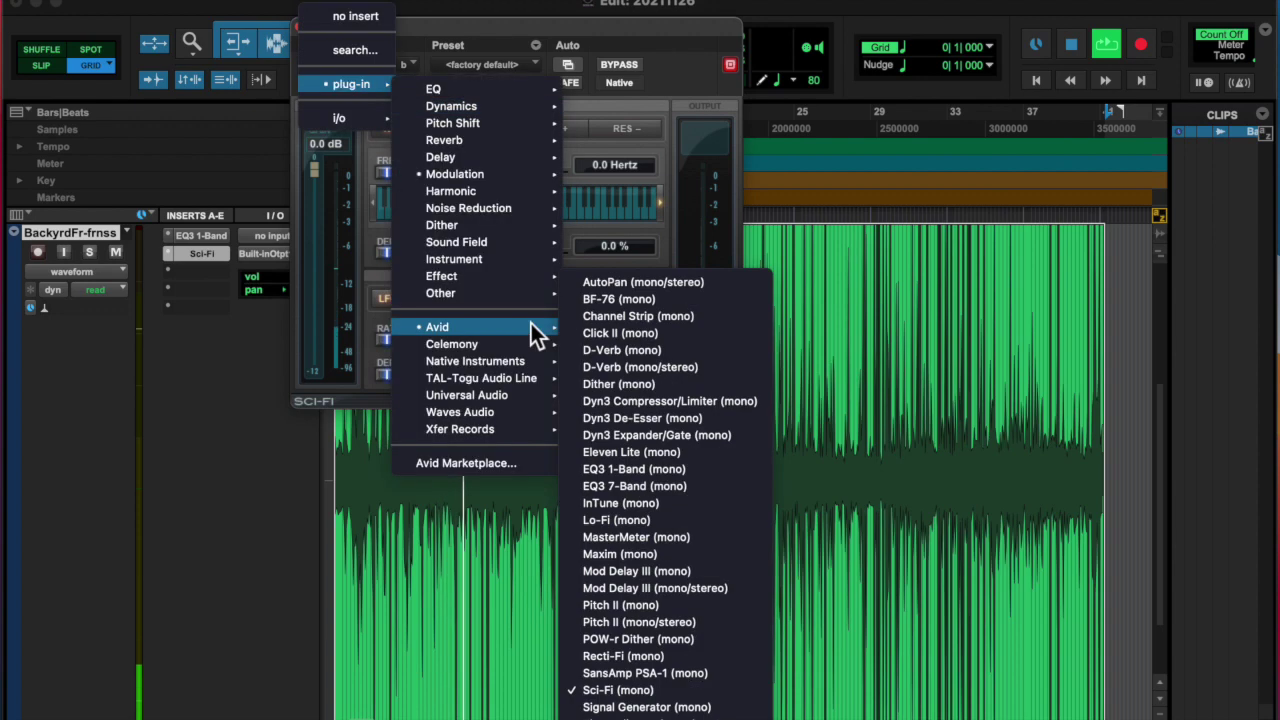
click(620, 538)
click(563, 176)
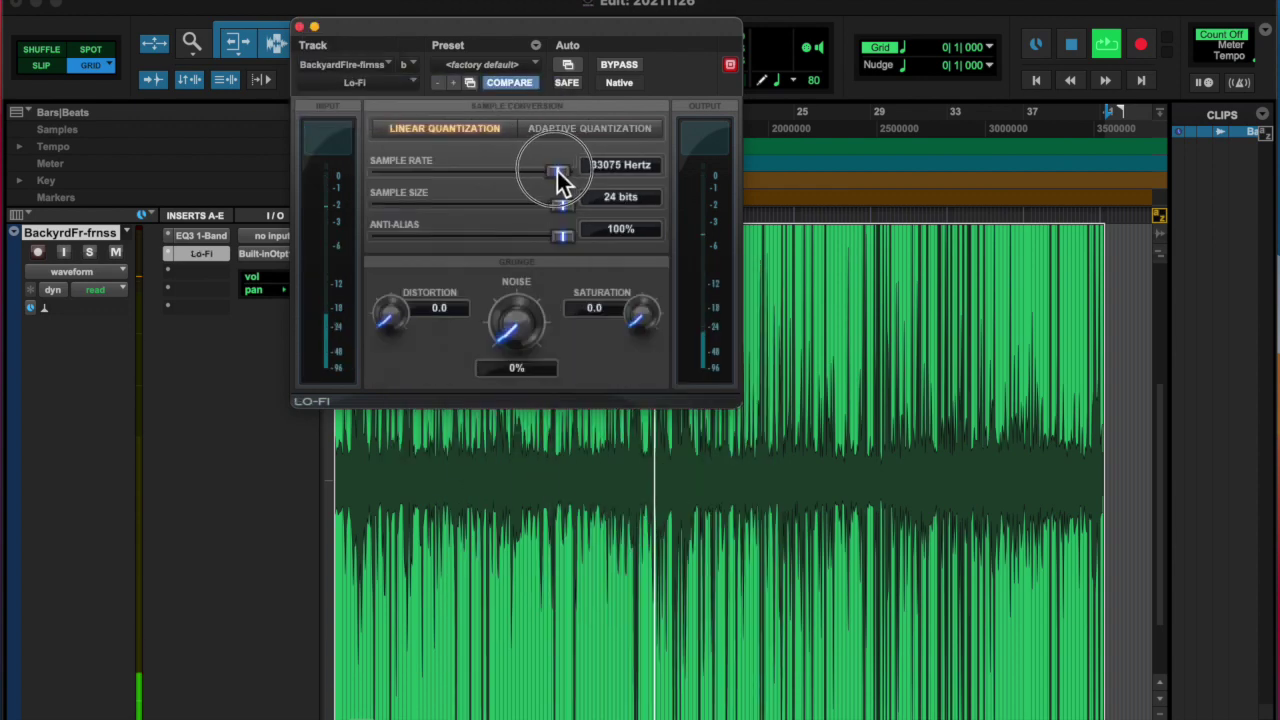
mouse_move(559, 180)
mouse_down()
mouse_move(452, 222)
mouse_move(430, 212)
mouse_up()
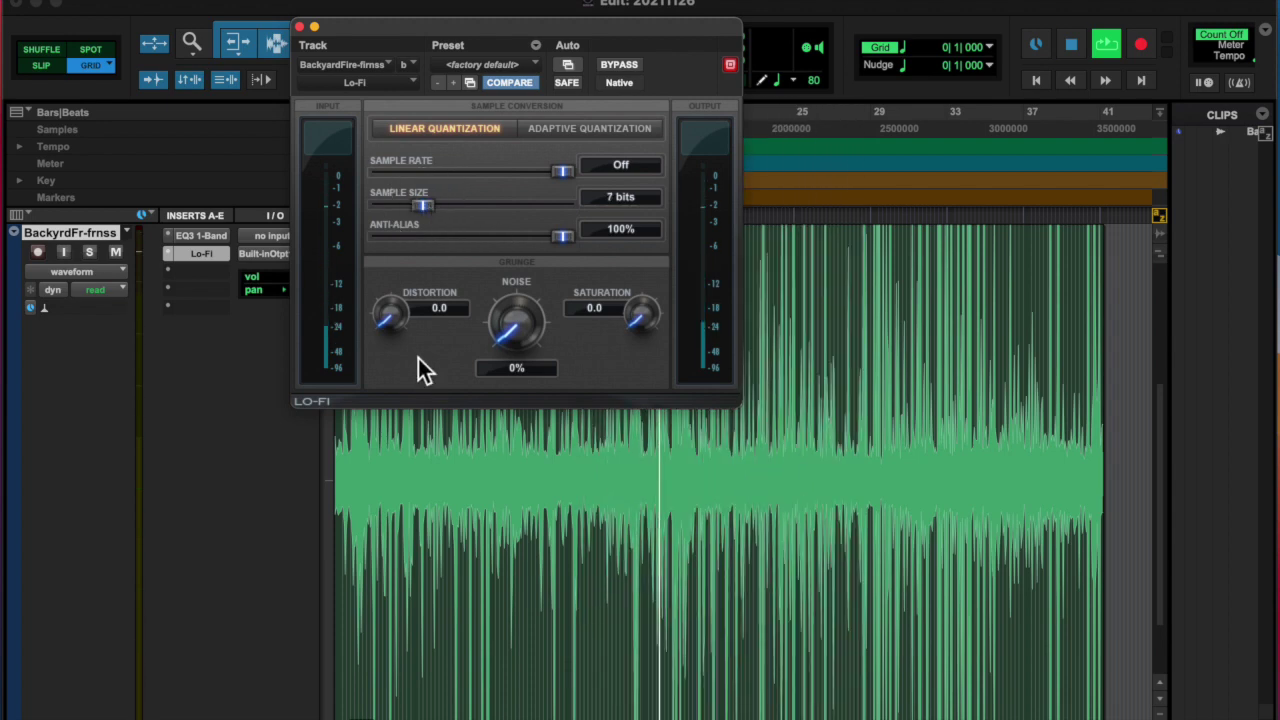
drag(430, 206, 436, 206)
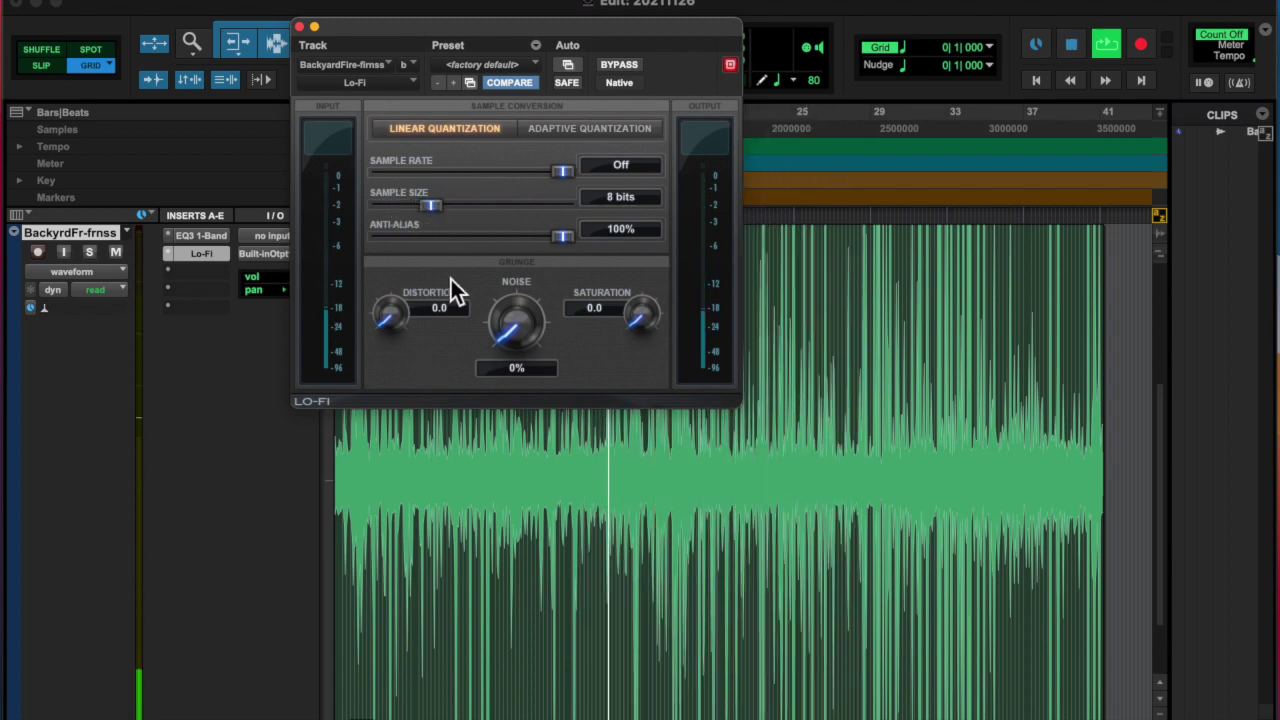
key(space)
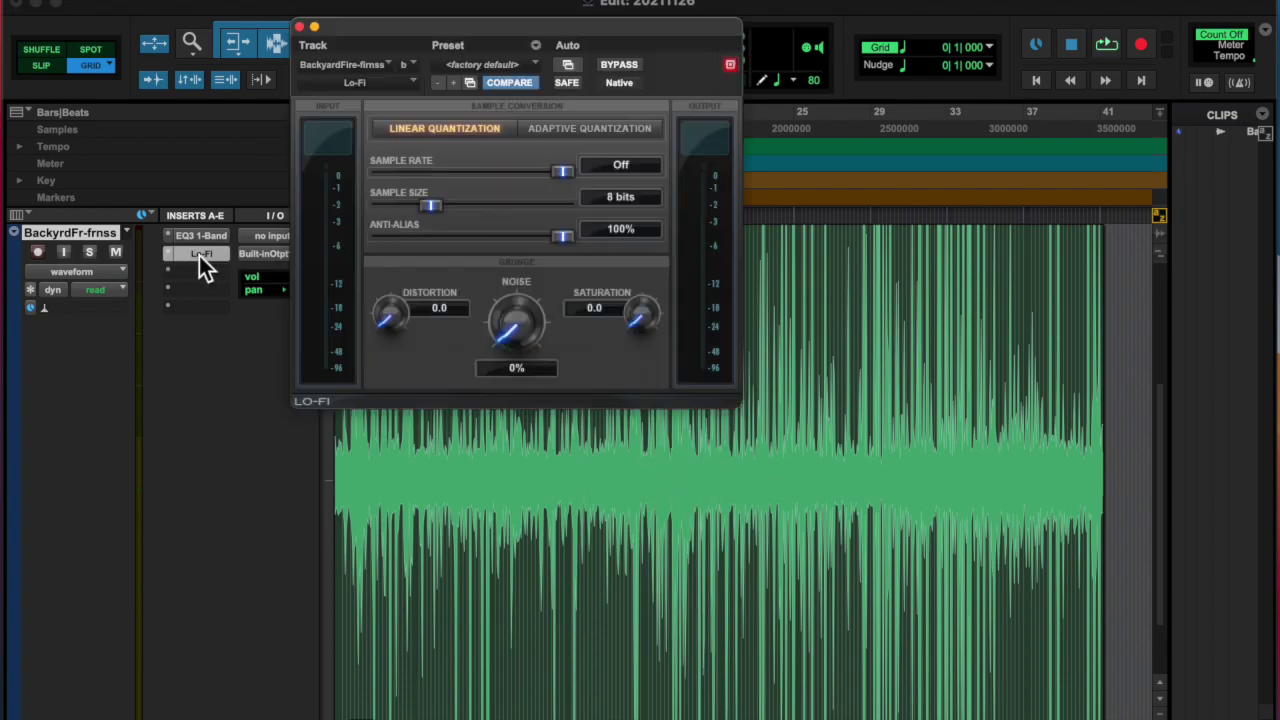
click(355, 82)
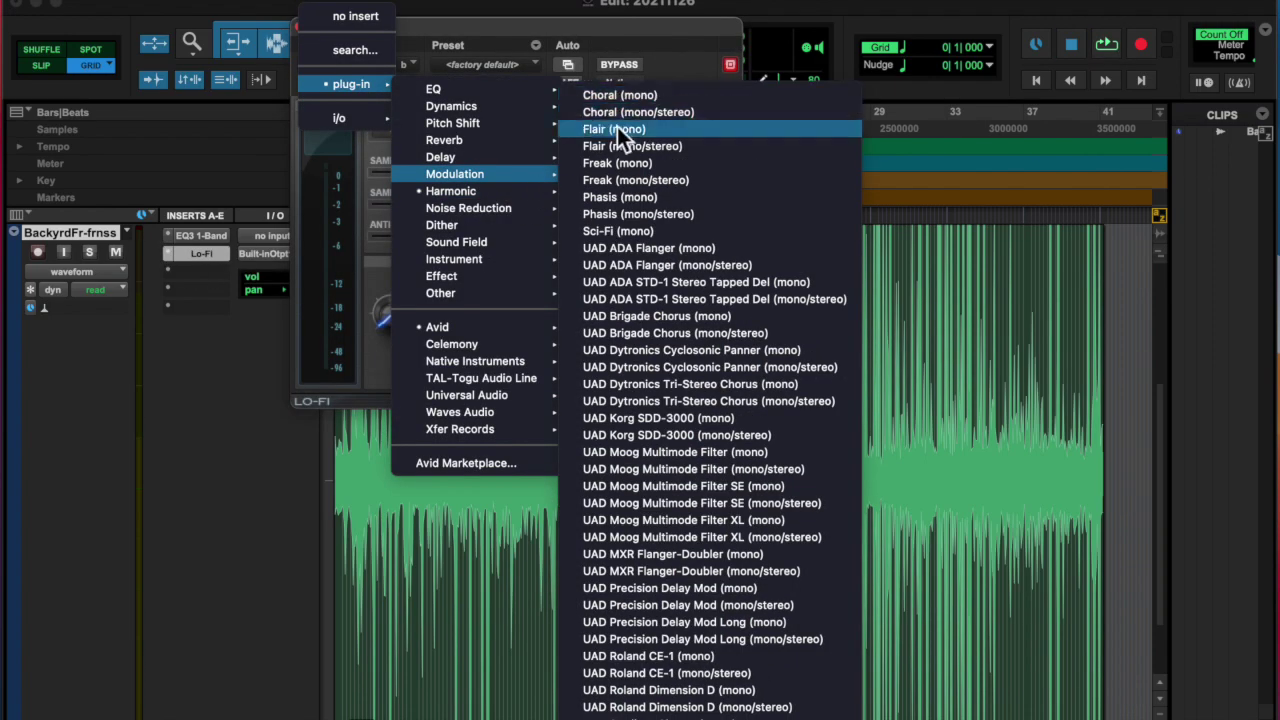
Swap Lo-Fi for Flair (mono), adjusting its width, rate and voices
click(617, 127)
drag(368, 218, 368, 210)
drag(373, 325, 373, 290)
click(1060, 3)
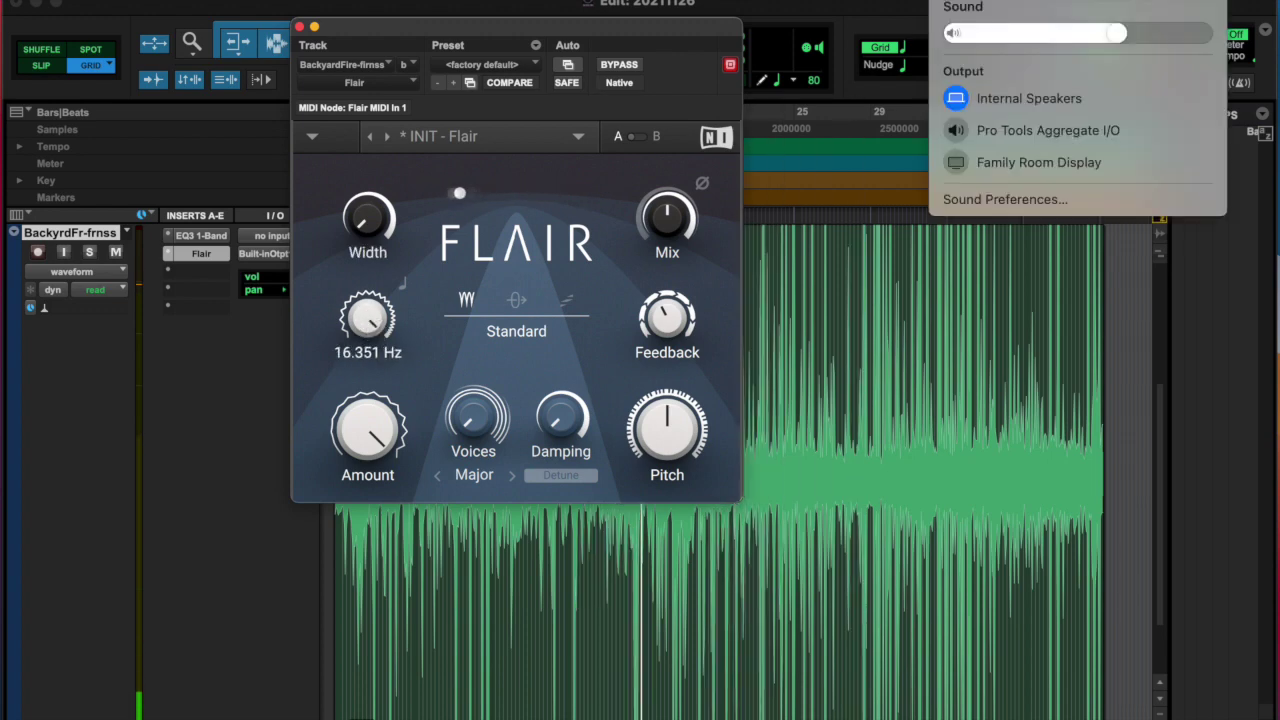
click(509, 649)
mouse_move(481, 47)
mouse_down()
mouse_move(563, 11)
mouse_move(903, 15)
mouse_up()
click(903, 400)
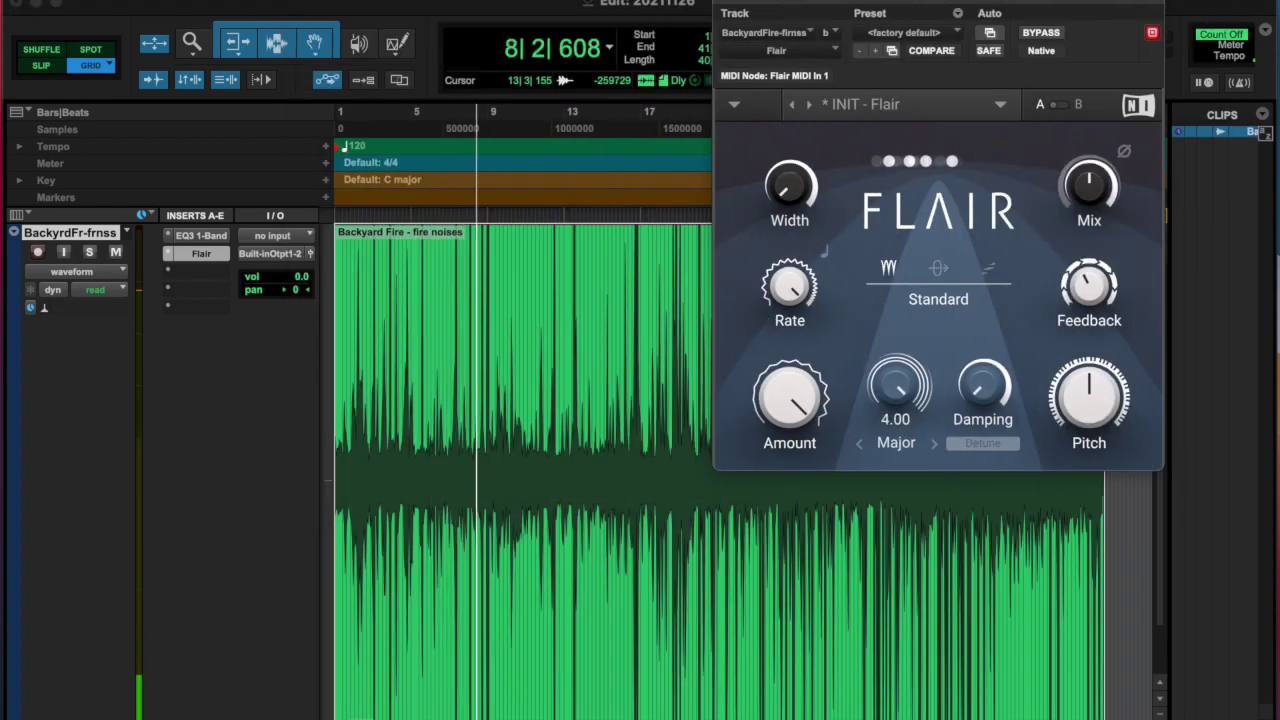
Set the clip's playback start point and replace Flair with the RC 24 reverb
click(600, 408)
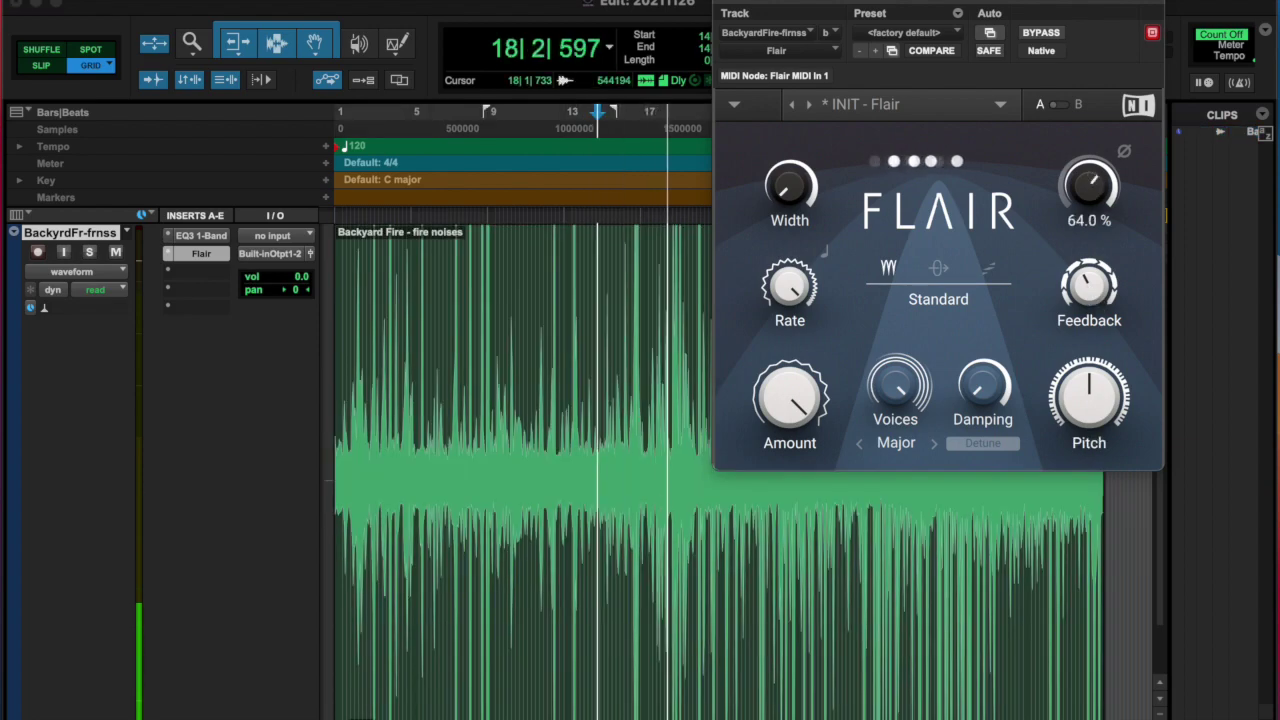
click(776, 50)
click(1030, 150)
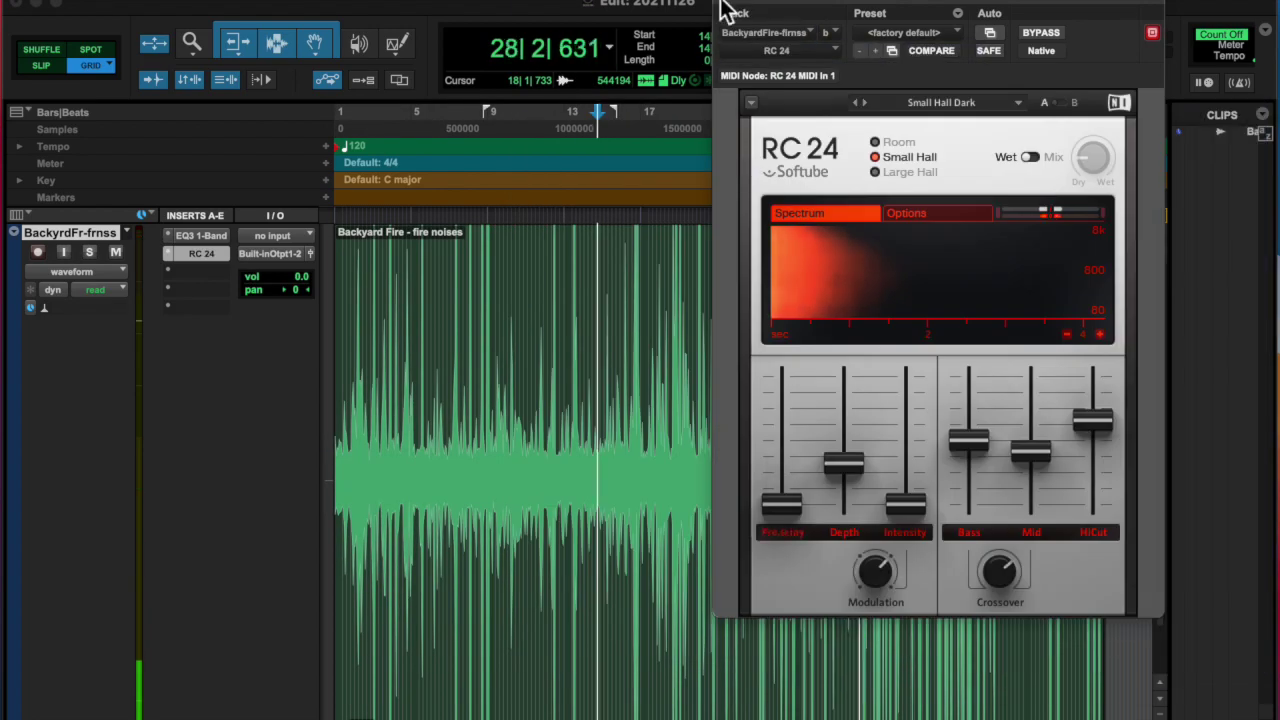